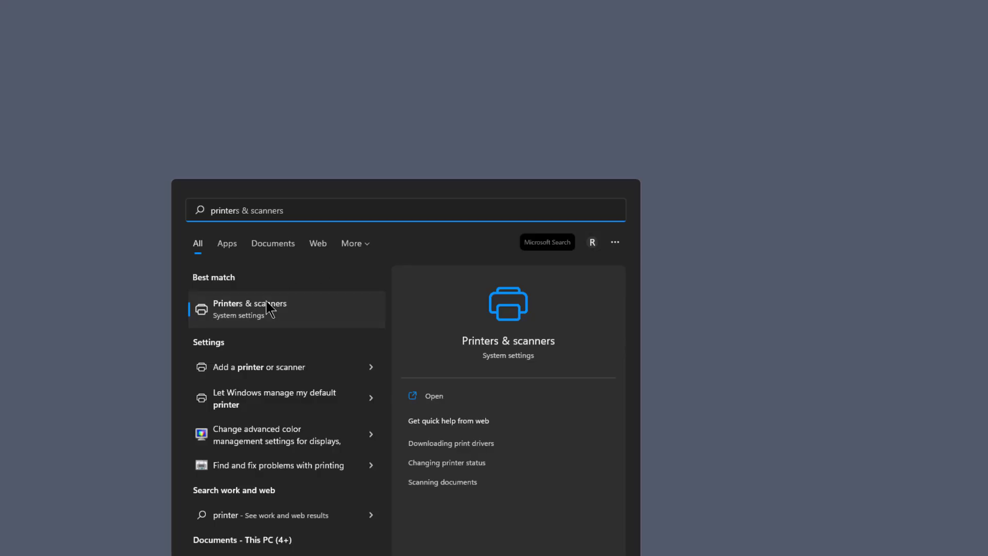
Open the Printers & scanners settings and start manually adding a printer using an IP address or hostname.
left_click(269, 308)
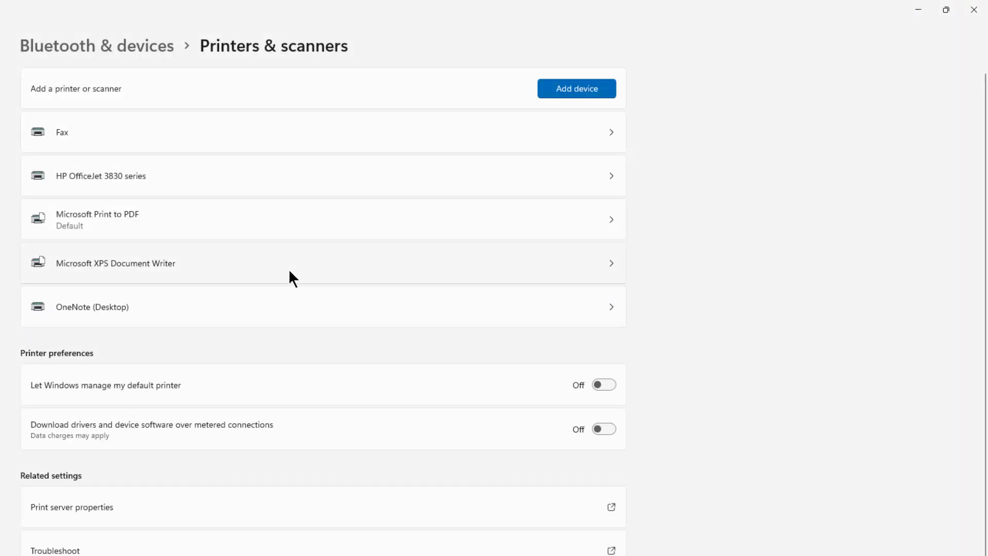
left_click(562, 99)
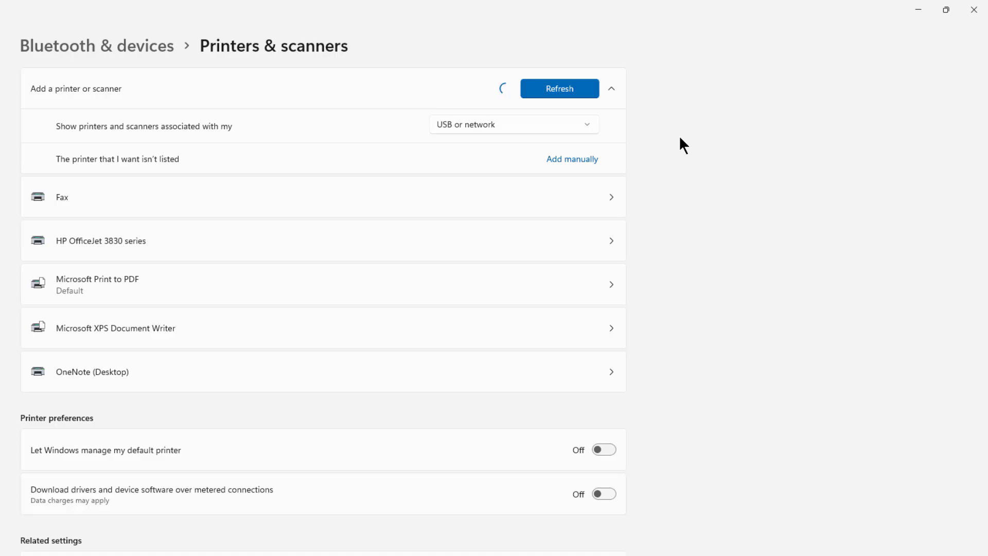
left_click(571, 161)
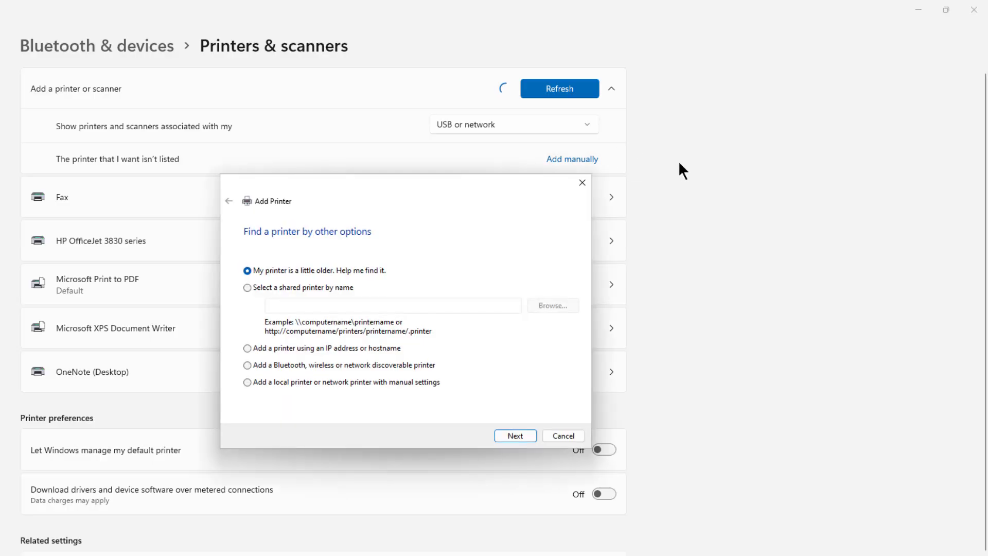
left_click(399, 349)
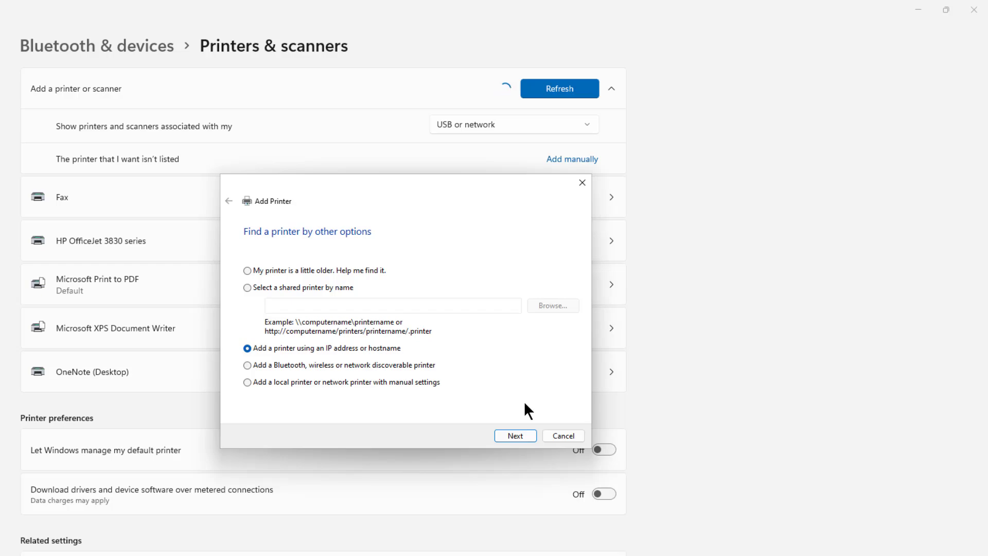
left_click(510, 435)
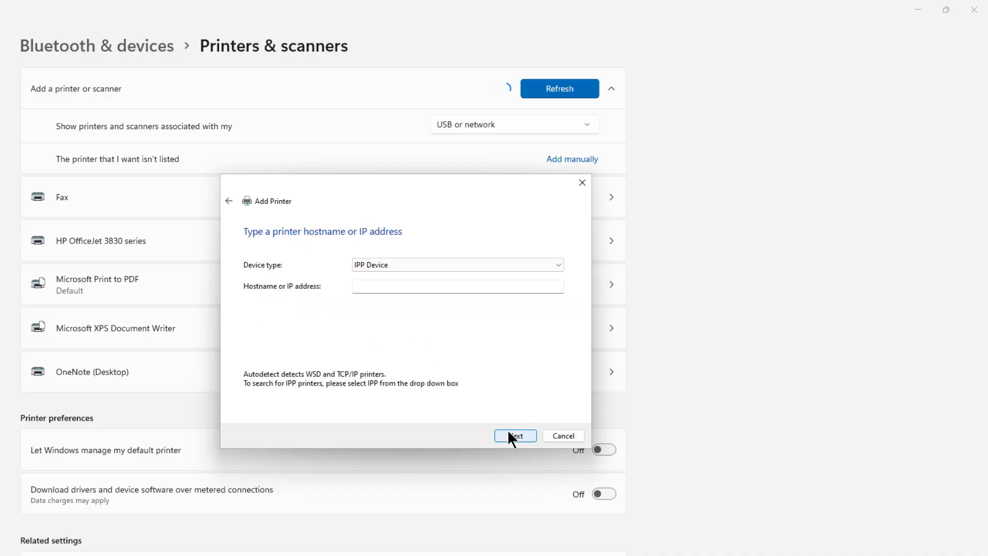
Set the device type to TCP/IP Device and the hostname or IP address to 192.168.1.200, and submit them.
left_click(447, 264)
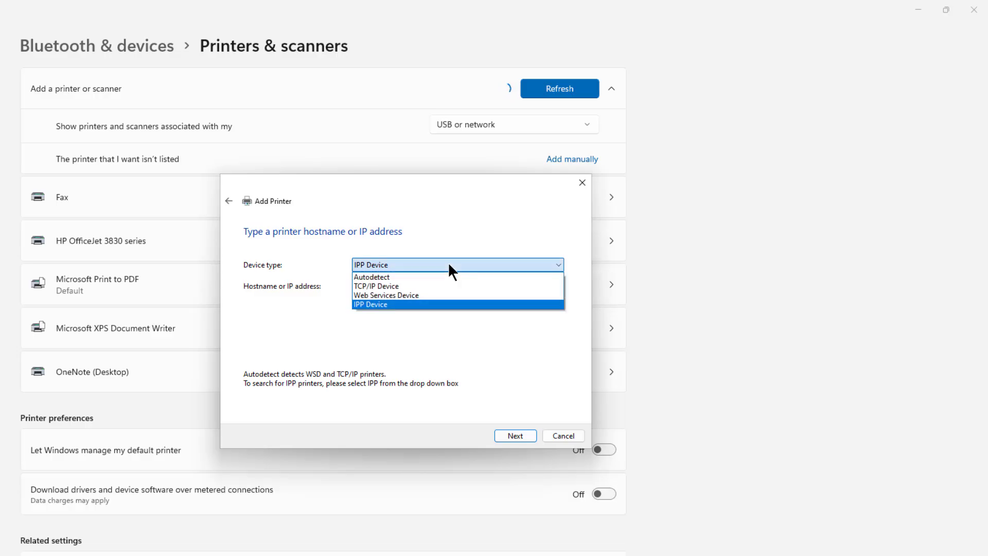
left_click(387, 286)
left_click(387, 286)
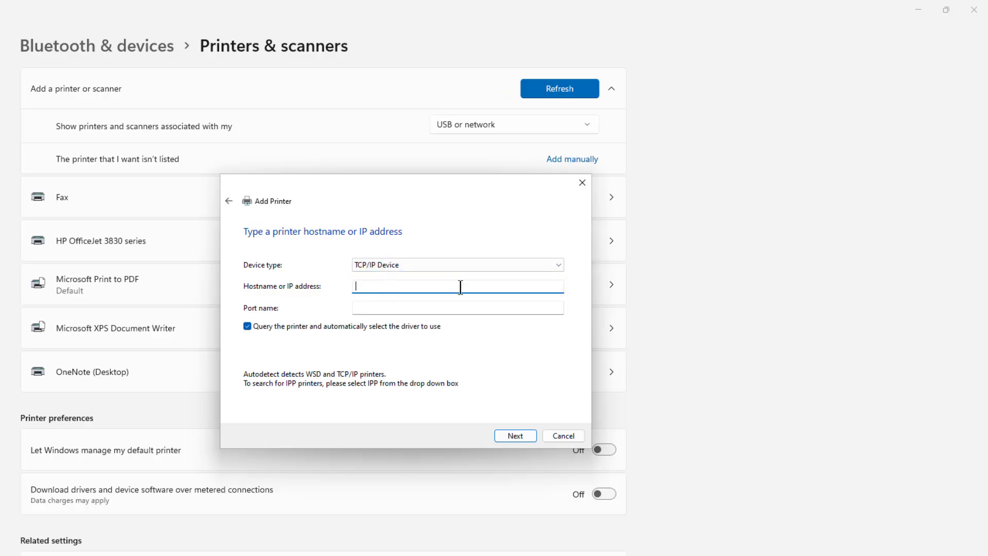
type("192.168.1.200")
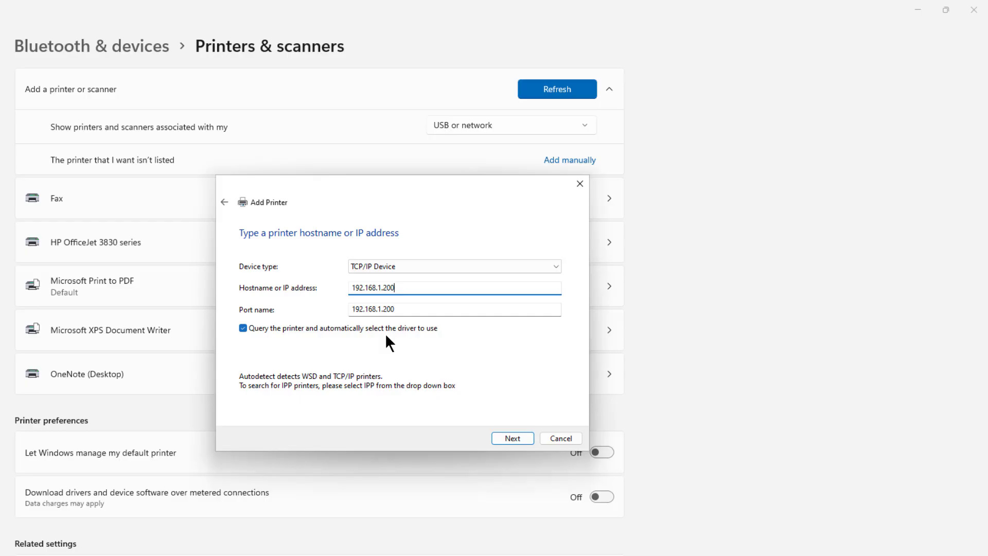
left_click(512, 438)
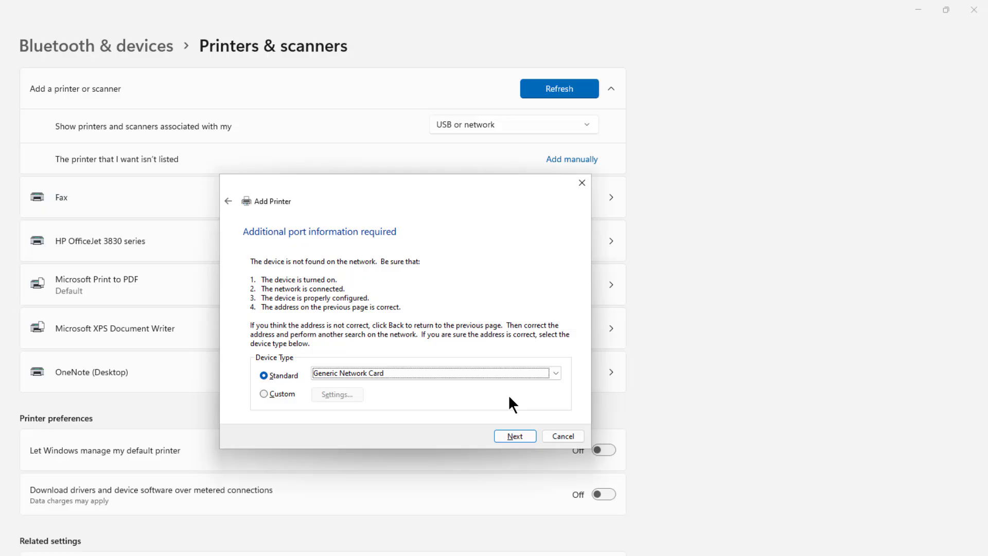
Accept the standard Generic Network Card device type and select the HP OfficeJet 3830 series printer driver.
left_click(514, 436)
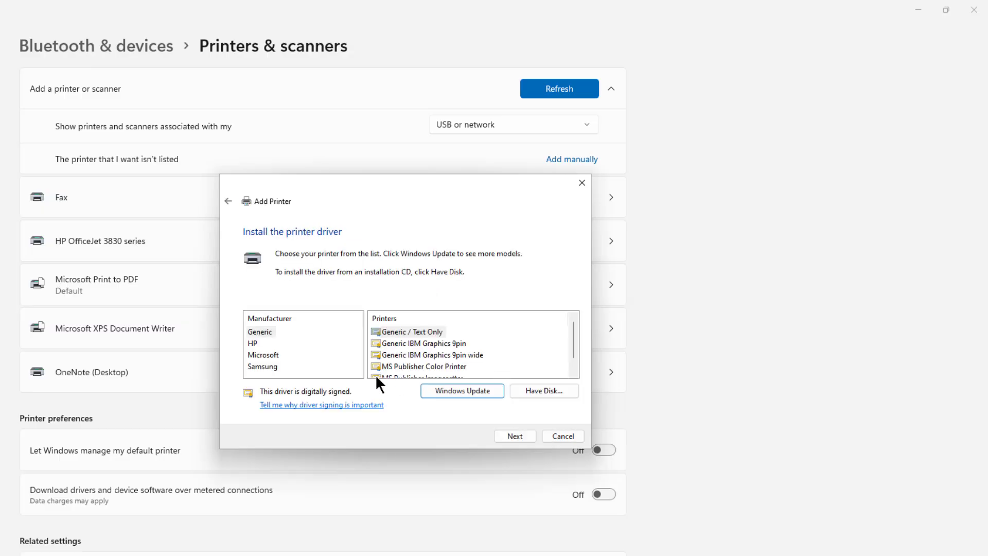
left_click(253, 343)
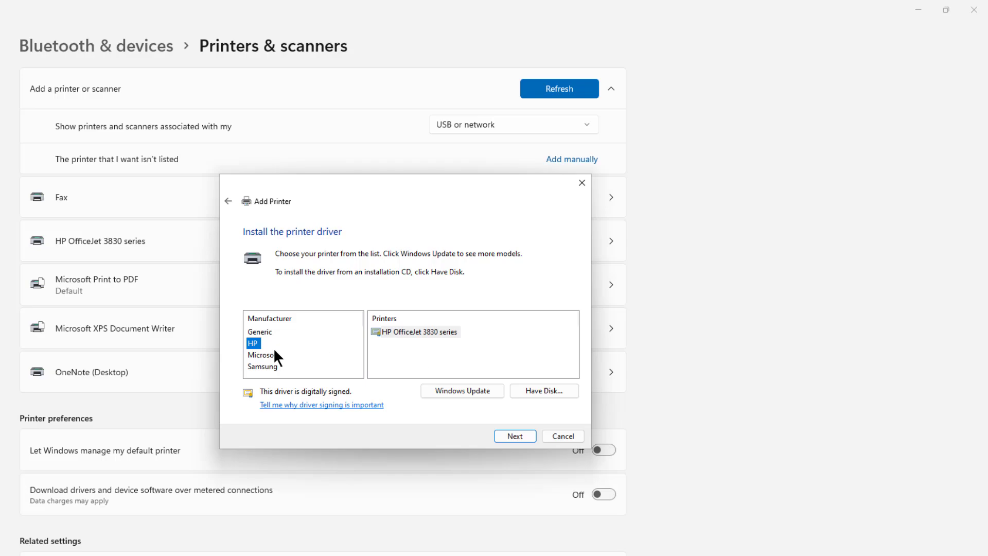
left_click(424, 333)
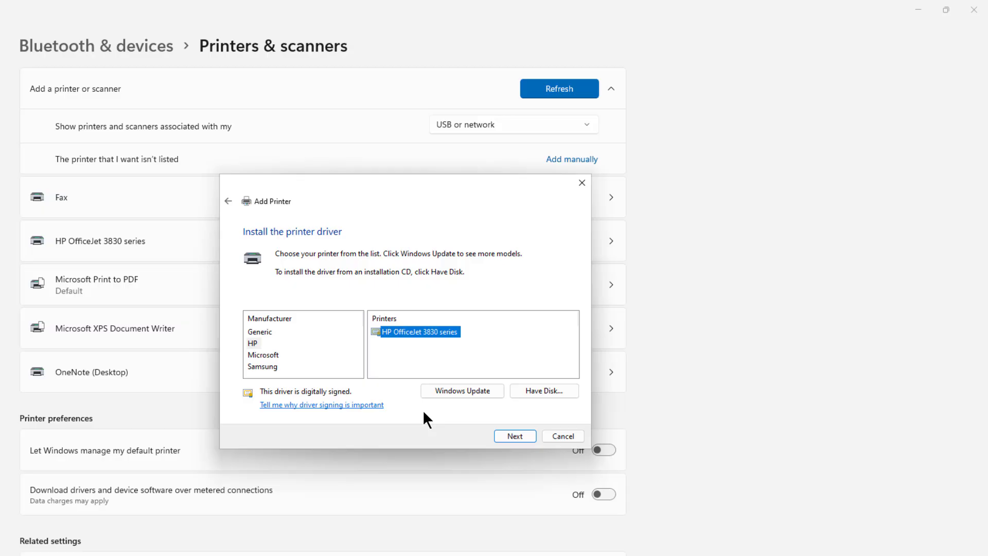
left_click(544, 391)
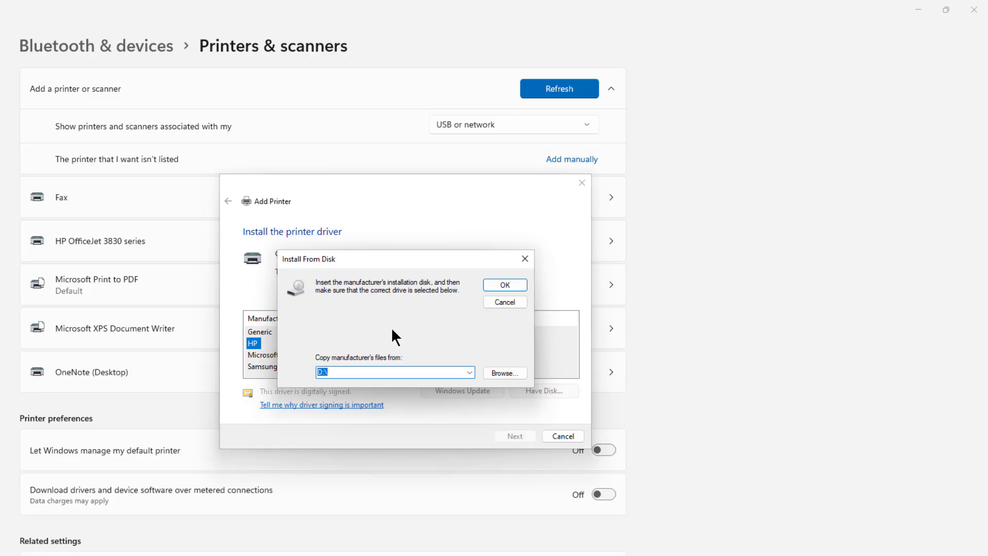
left_click(513, 303)
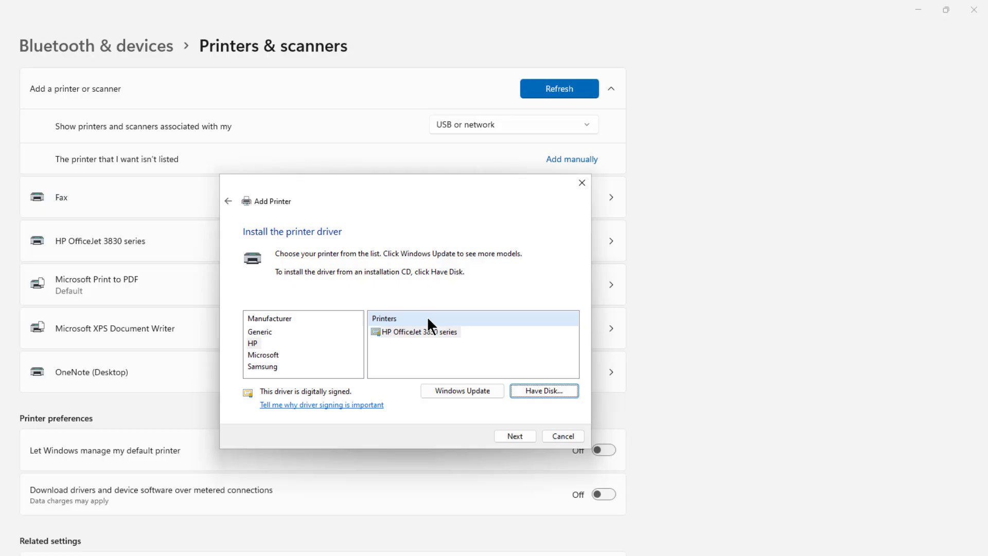
left_click(526, 390)
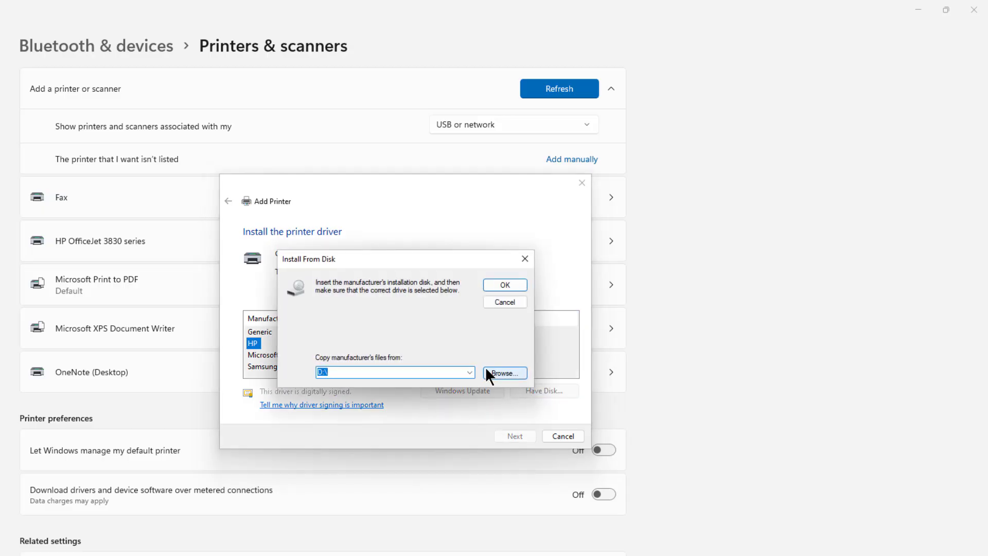
left_click(504, 302)
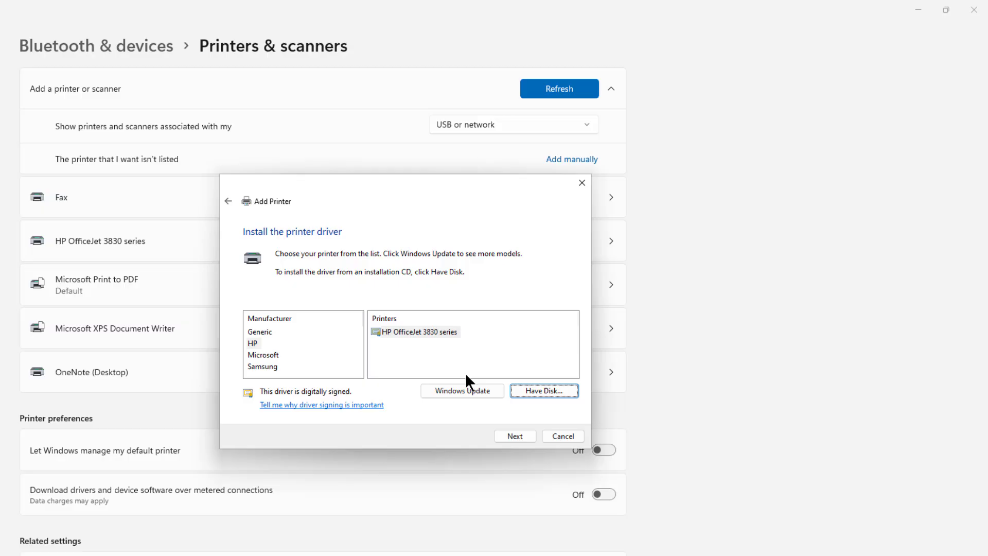
Keep the currently installed driver and name the printer HP OfficeJet 3830 series TCPIP.
left_click(505, 437)
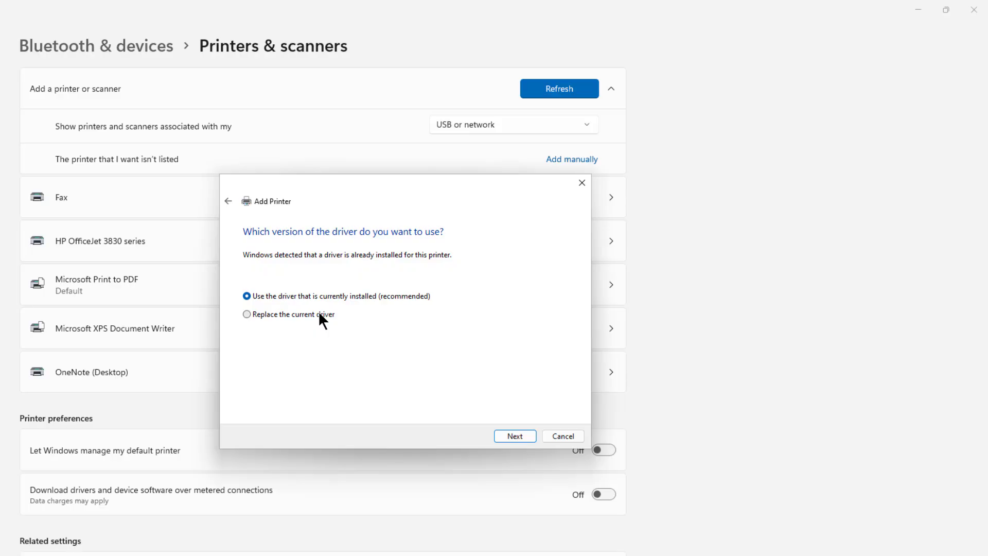
left_click(497, 436)
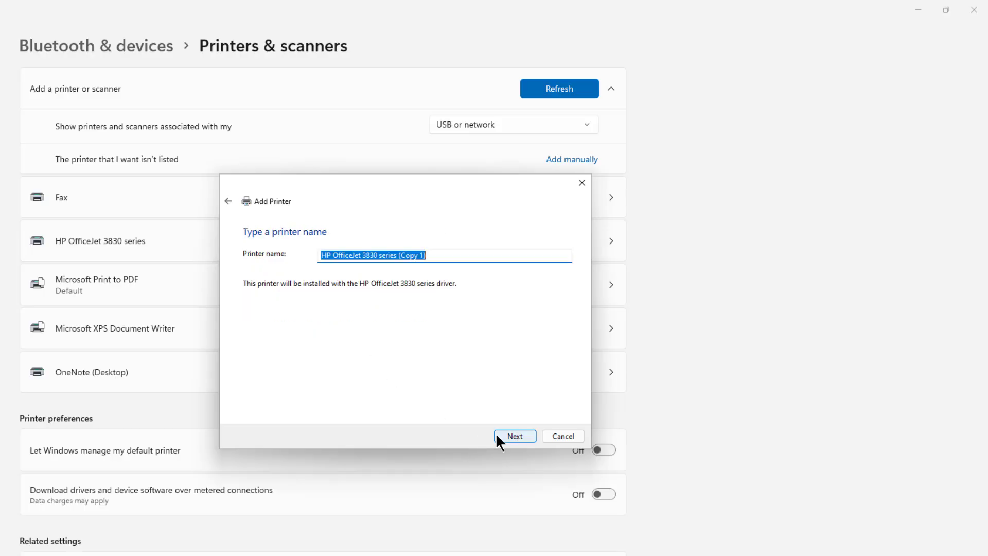
left_click(444, 256)
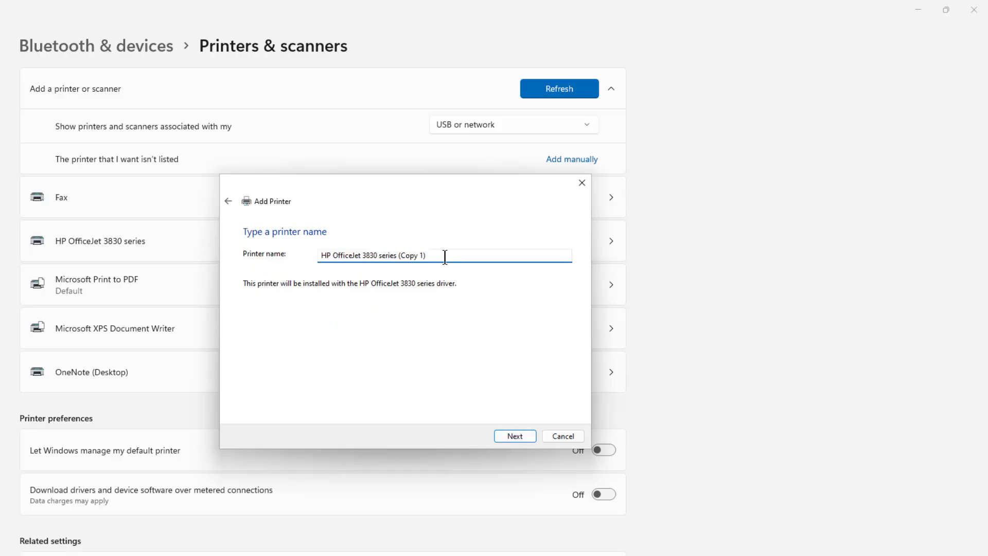
key("BackSpace")
key("BackSpace")
key("BackSpace")
key("BackSpace")
key("BackSpace")
key("BackSpace")
key("BackSpace")
key("BackSpace")
key("BackSpace")
type("TCPIP")
left_click(507, 436)
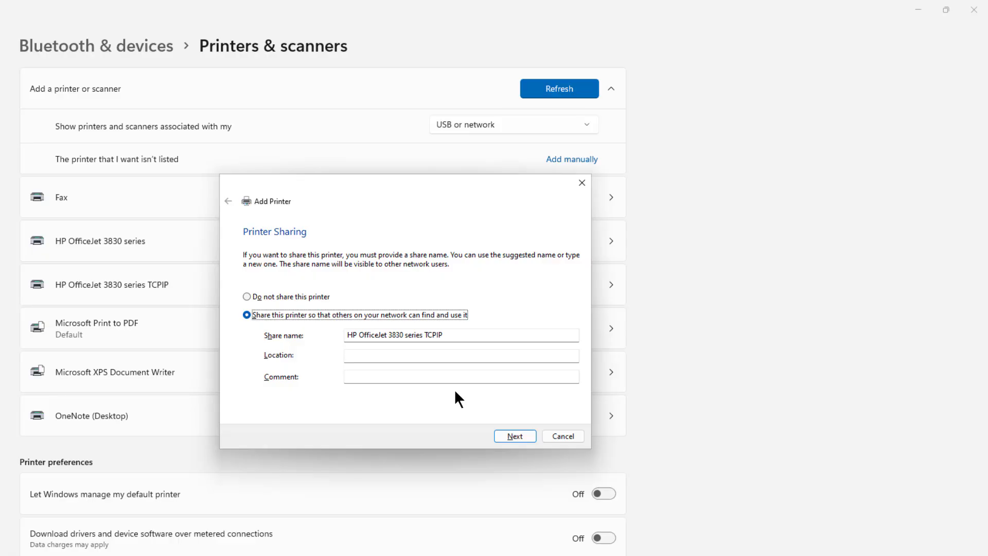
Choose not to share the printer, deselect it as the default printer, and finish adding it.
left_click(468, 332)
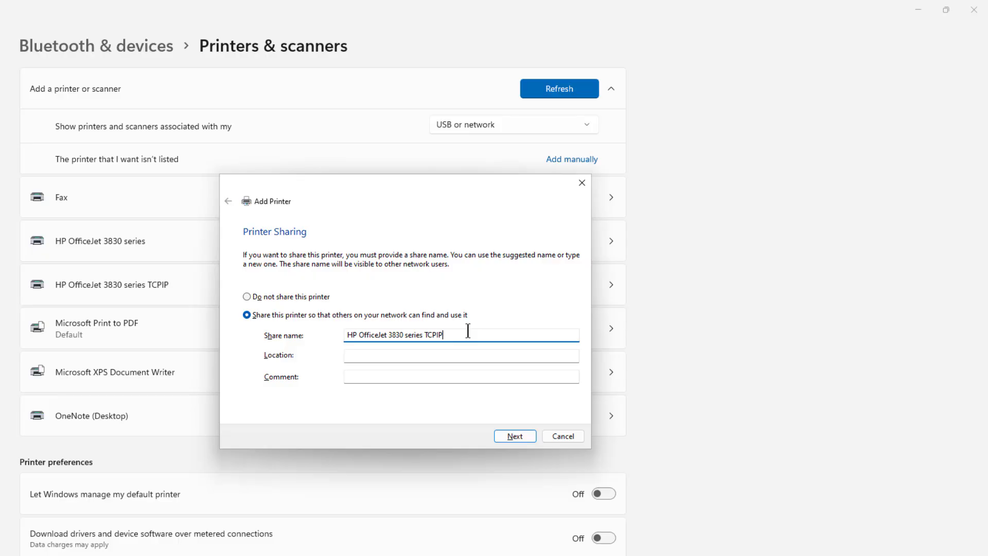
left_click(308, 297)
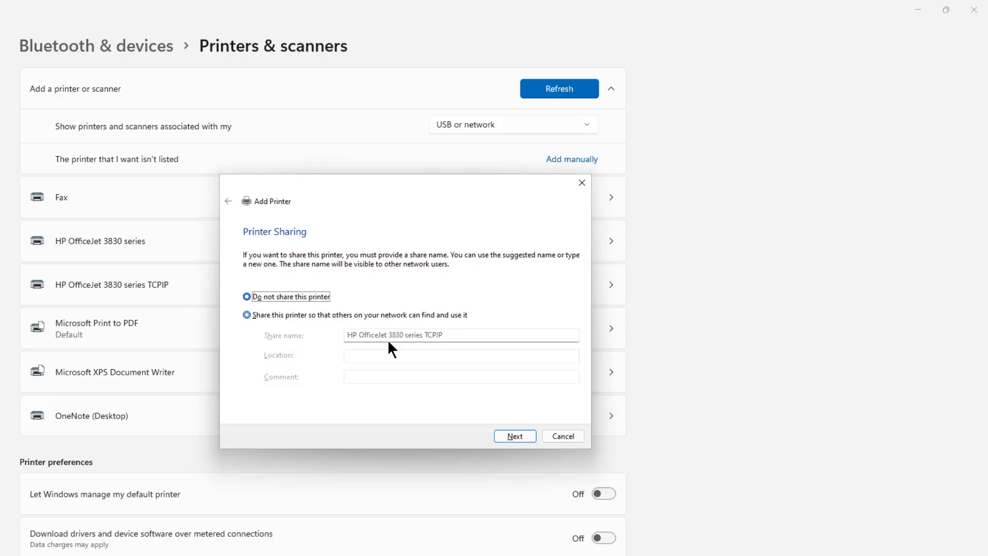
left_click(514, 436)
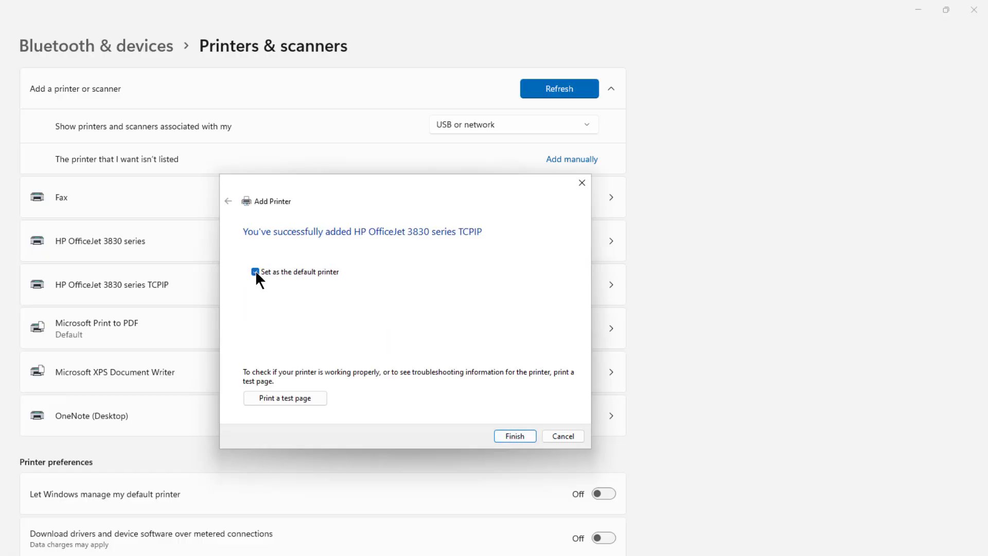
left_click(291, 269)
left_click(507, 436)
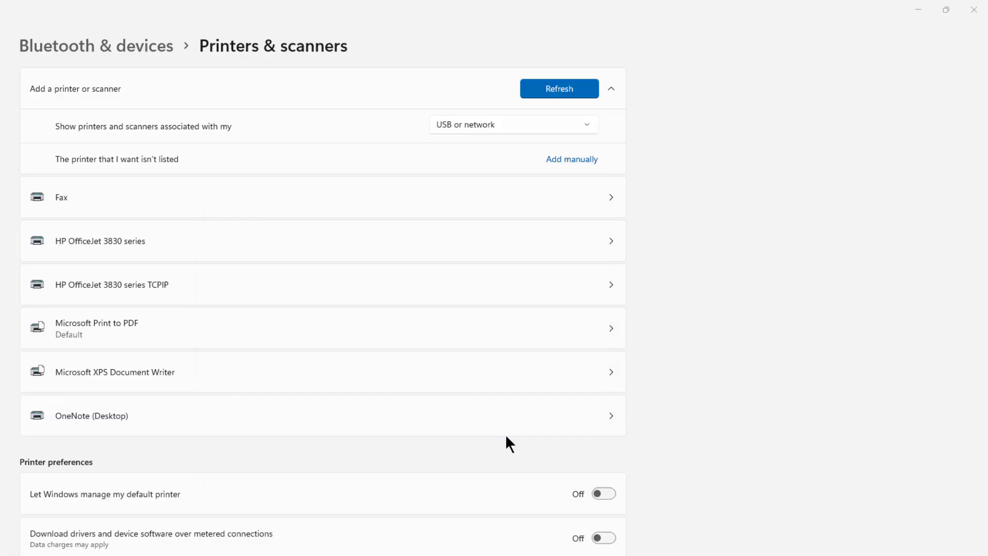
View the settings page of the HP OfficeJet 3830 series TCPIP printer and return to the printer list.
left_click(234, 288)
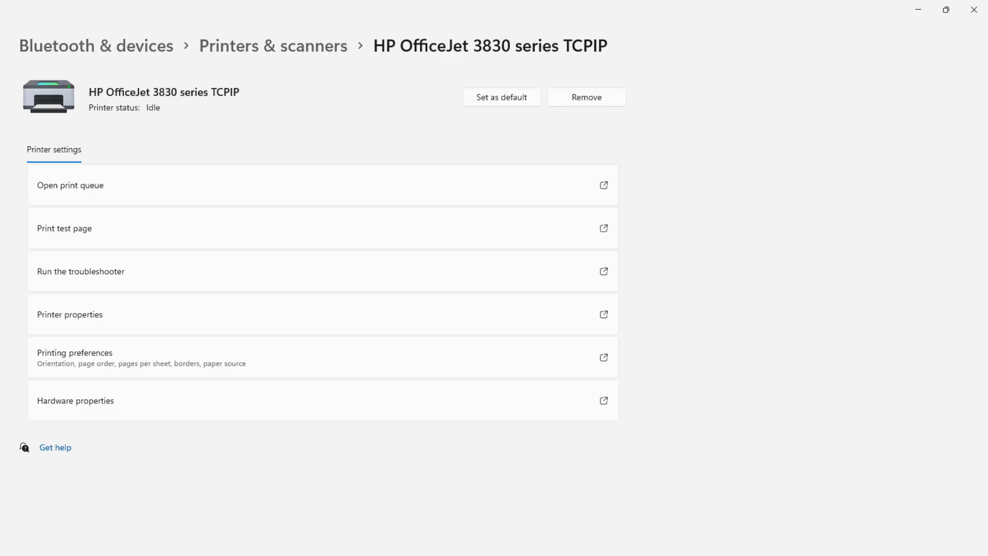
key("alt+Left")
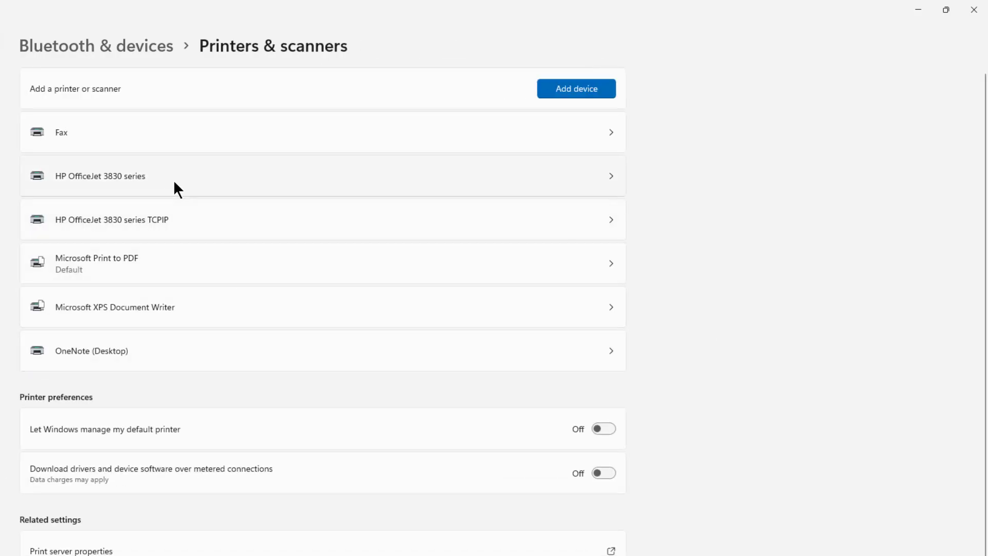